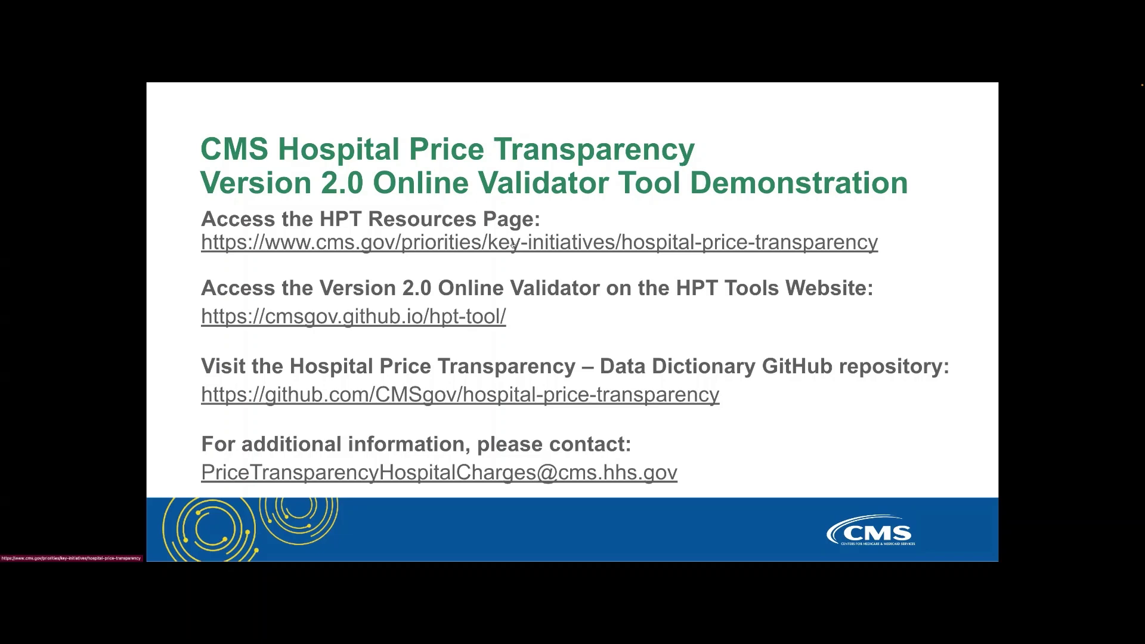
- Follow the Hospital Price Transparency page's Resources link to the Hospital Price Transparency Tools site
click(513, 245)
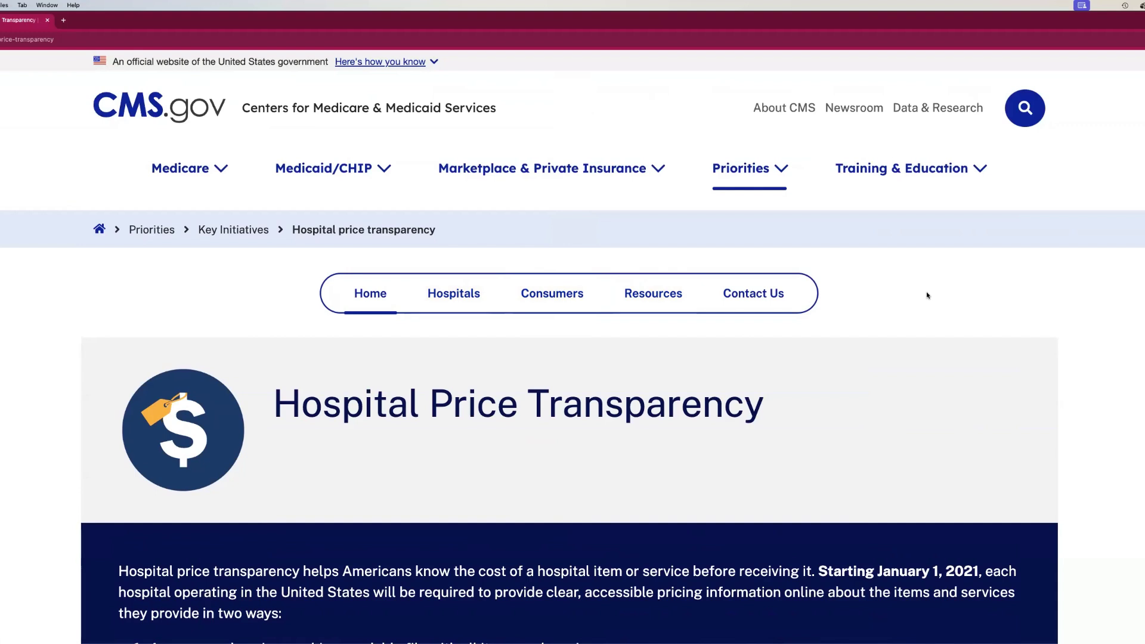
click(653, 299)
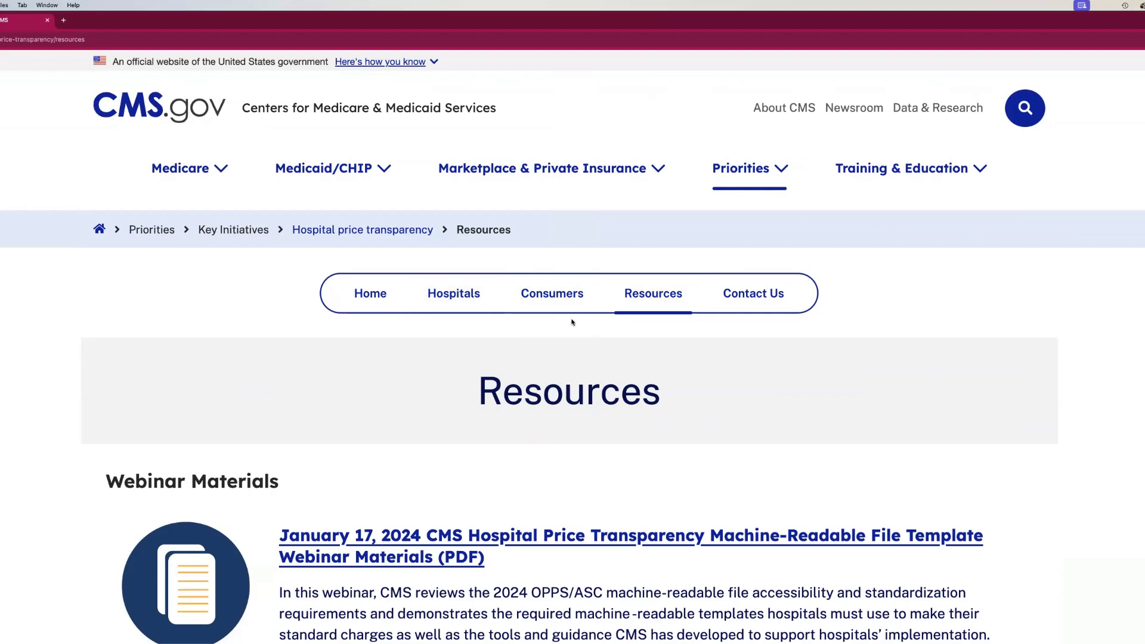
scroll(571, 322, down, 15)
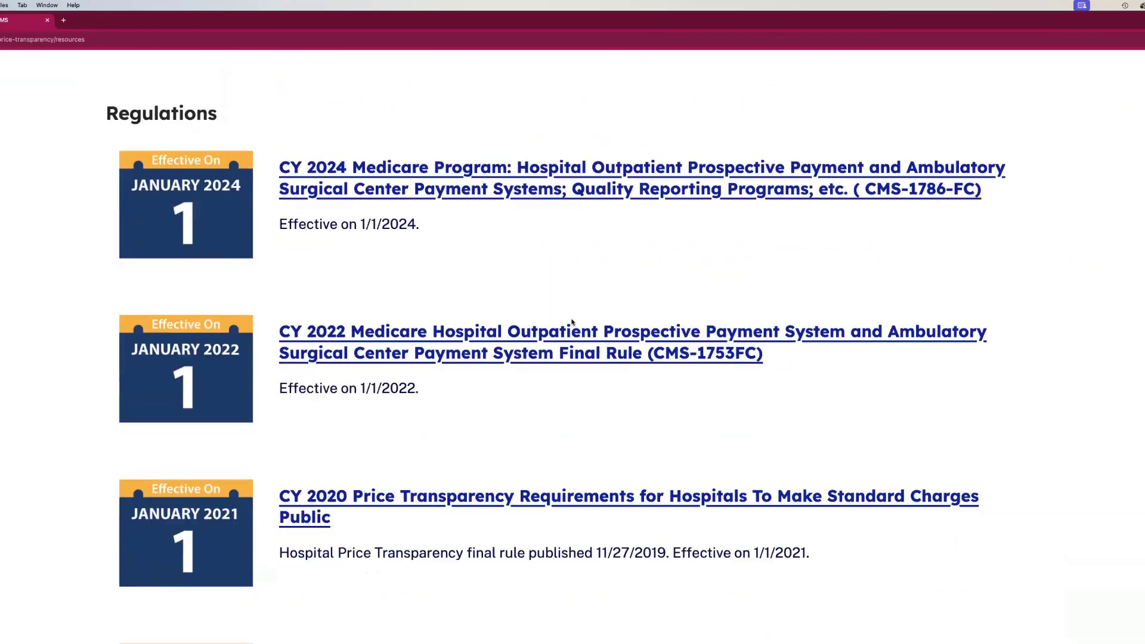
scroll(571, 323, down, 12)
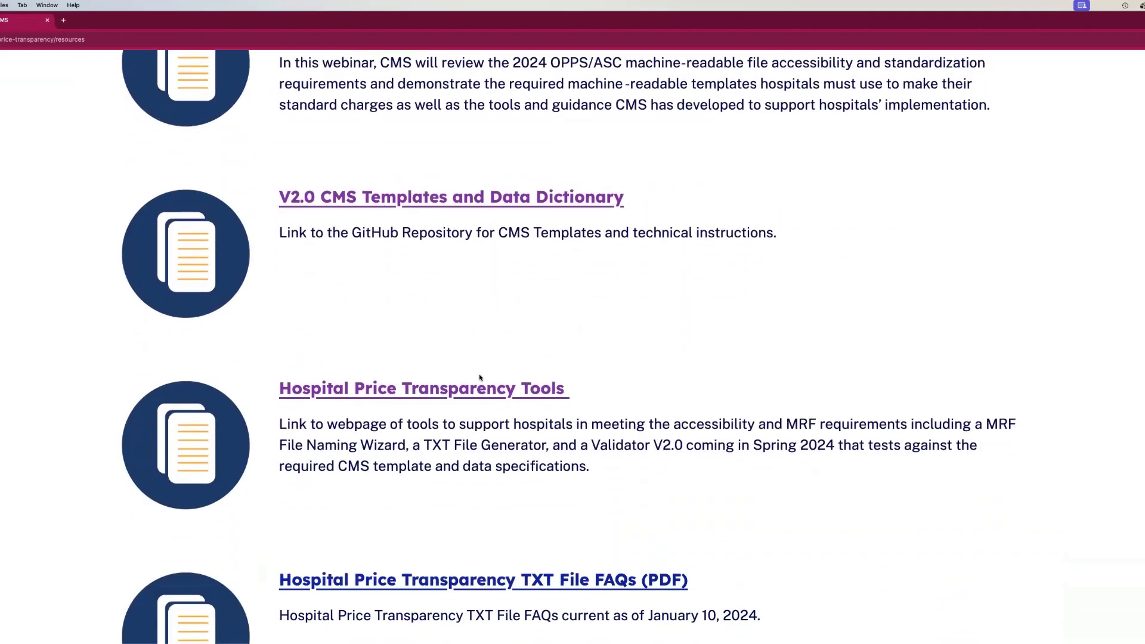
click(467, 389)
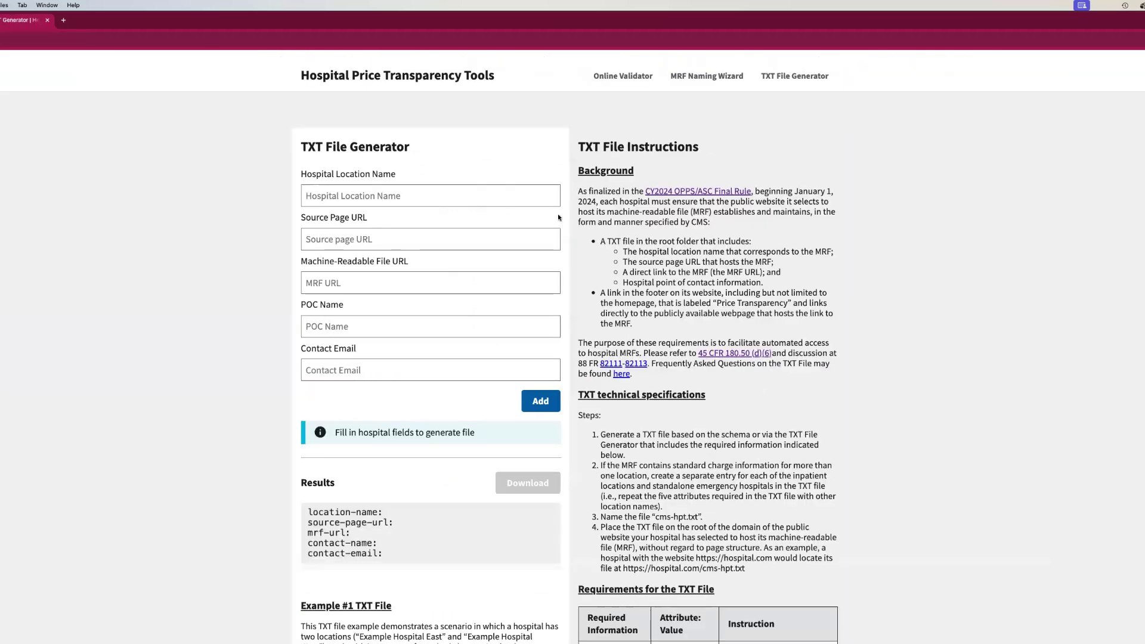
- Go to the Online Validator from the tools site's top navigation
click(611, 76)
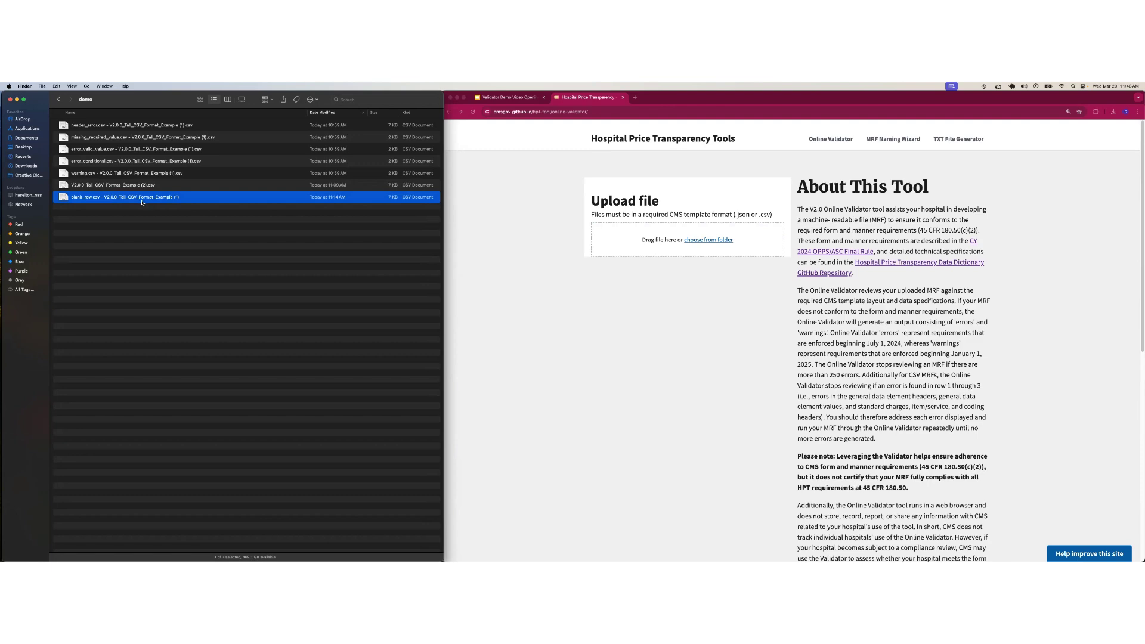
- Upload blank_row.csv and highlight the A1 error stating row 3 is blank
drag(77, 199, 630, 244)
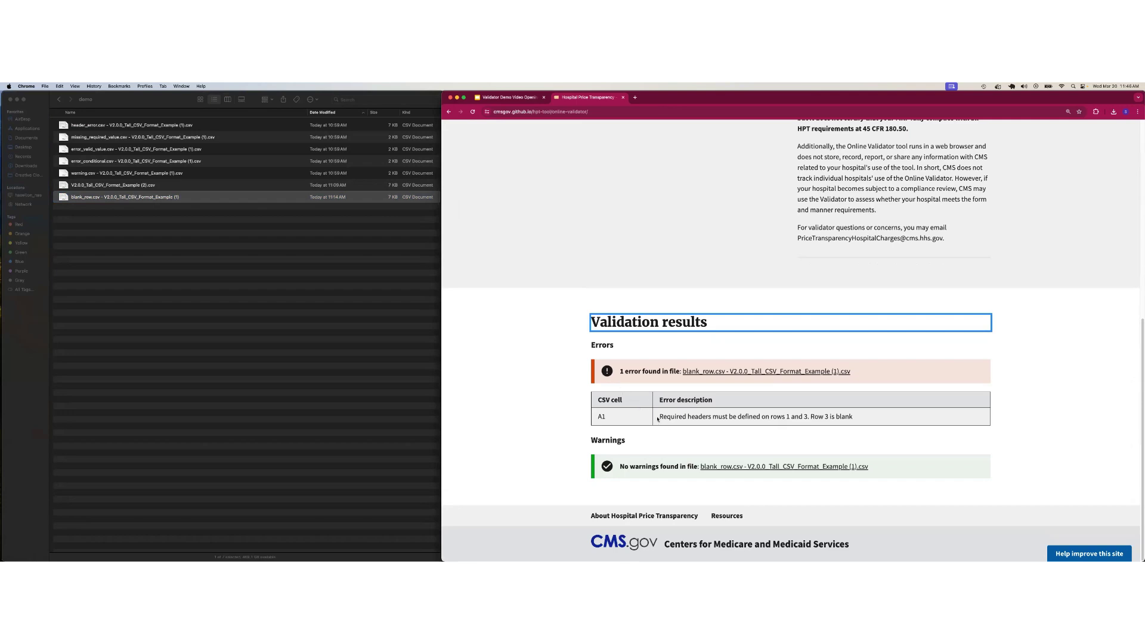
drag(658, 420, 852, 418)
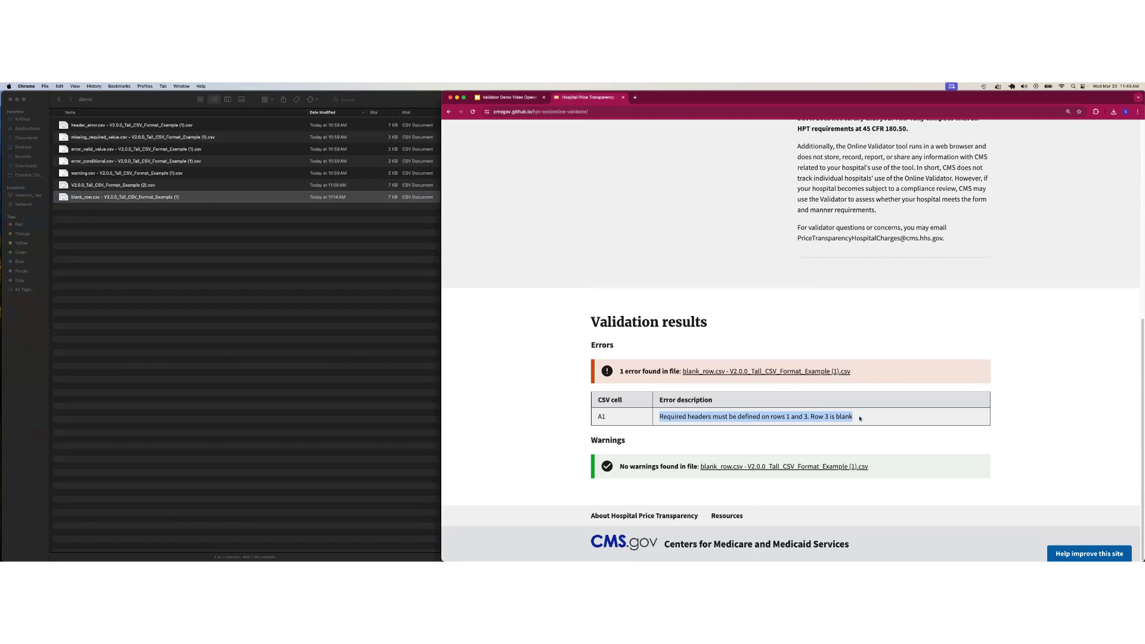
click(760, 419)
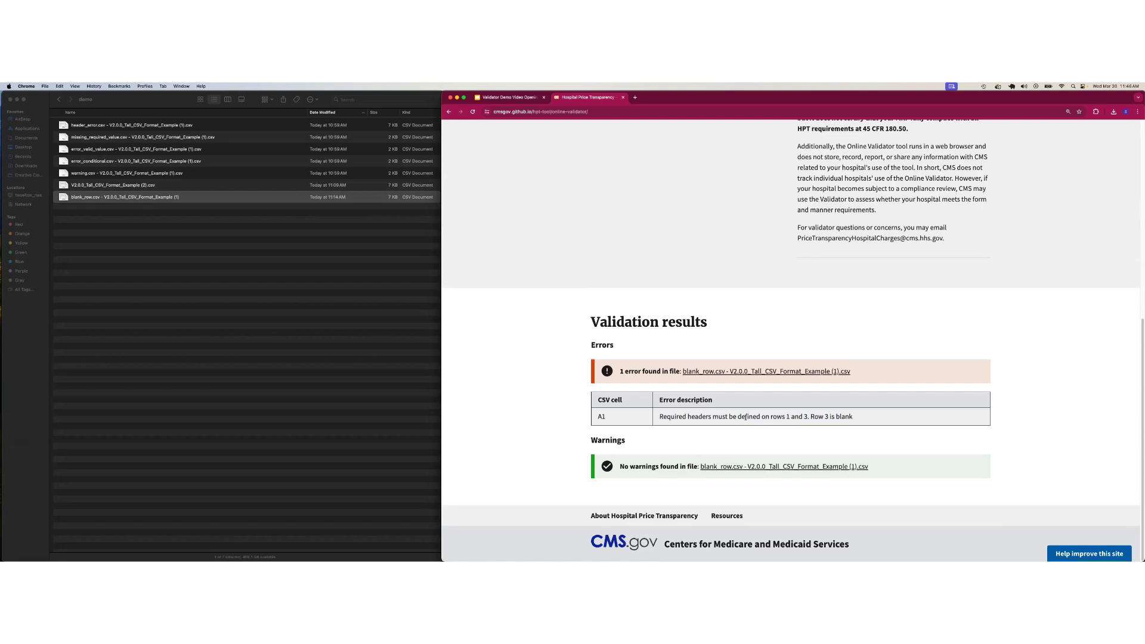
drag(812, 417, 850, 418)
click(875, 418)
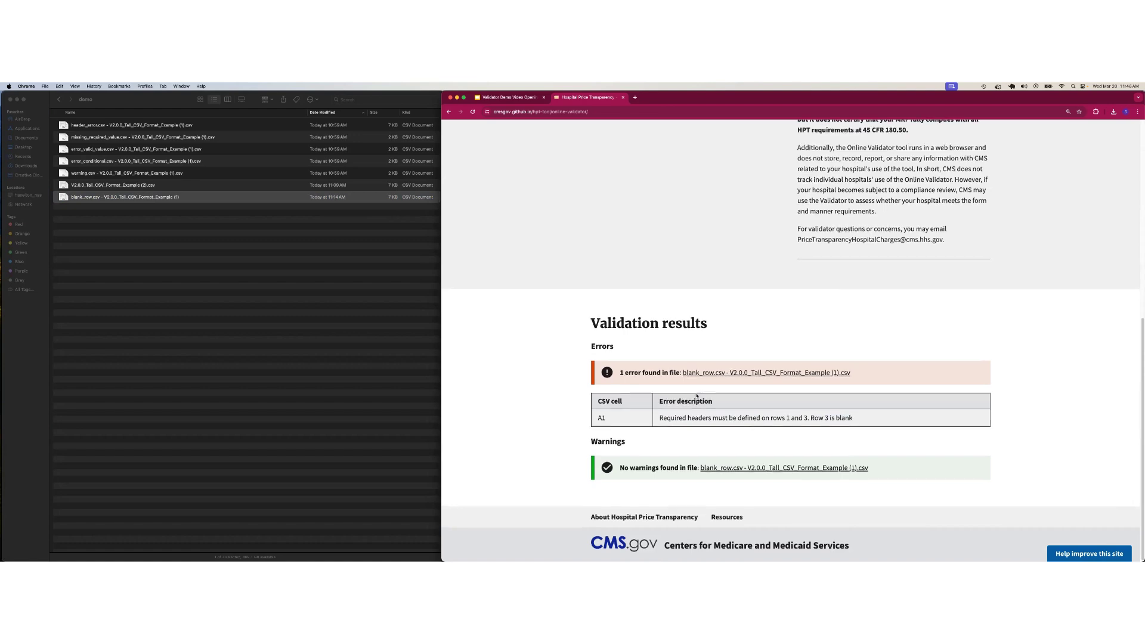
scroll(716, 401, up, 10)
- Drag missing_required_value.csv from the sample folder into the upload drop zone
click(125, 197)
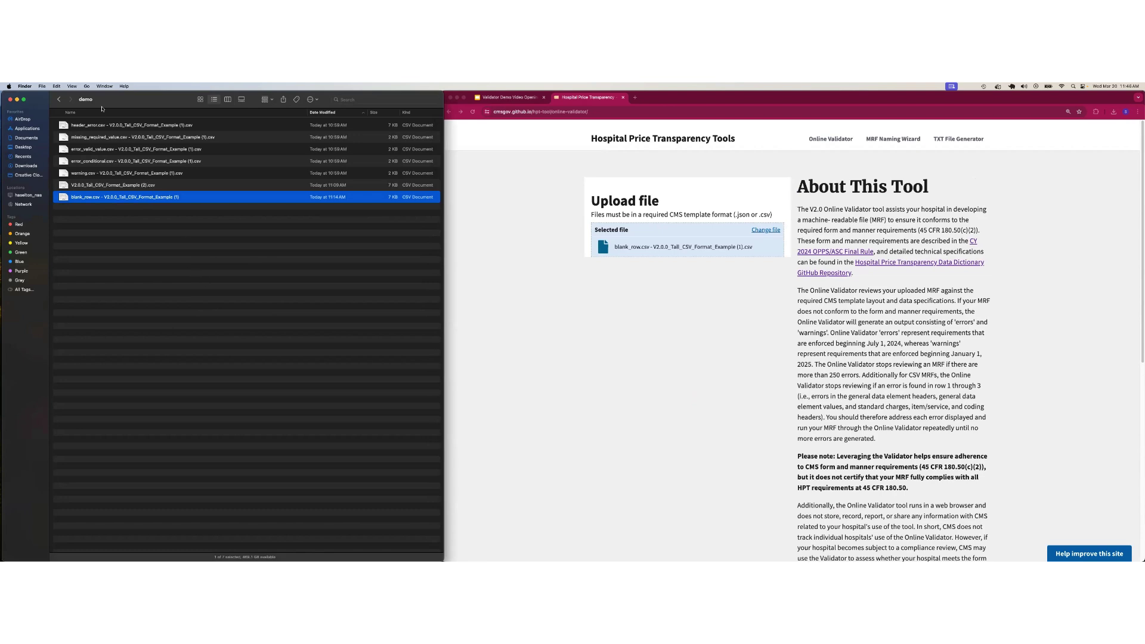
click(103, 136)
drag(102, 137, 637, 245)
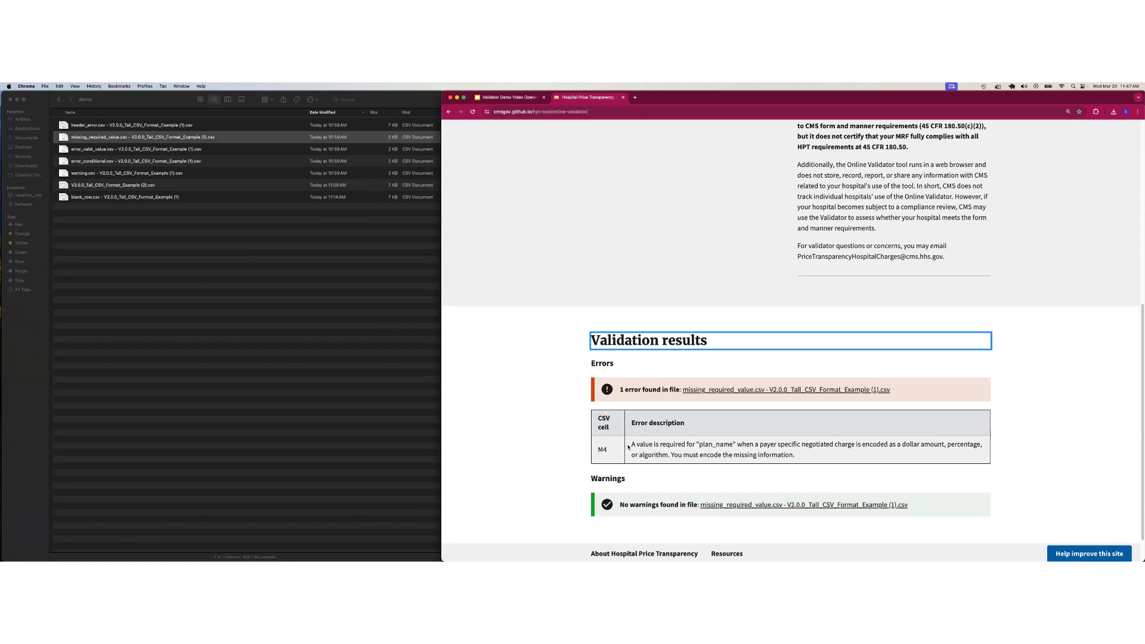
- Highlight the M4 error's missing plan_name text and its encoding instruction
drag(629, 447, 742, 445)
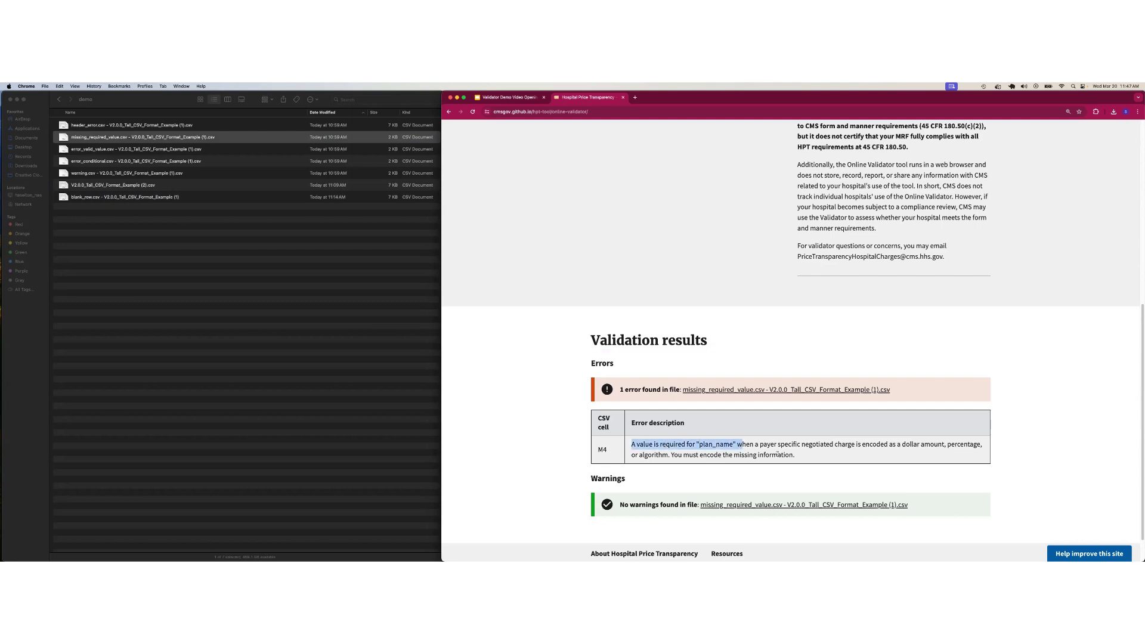
click(777, 453)
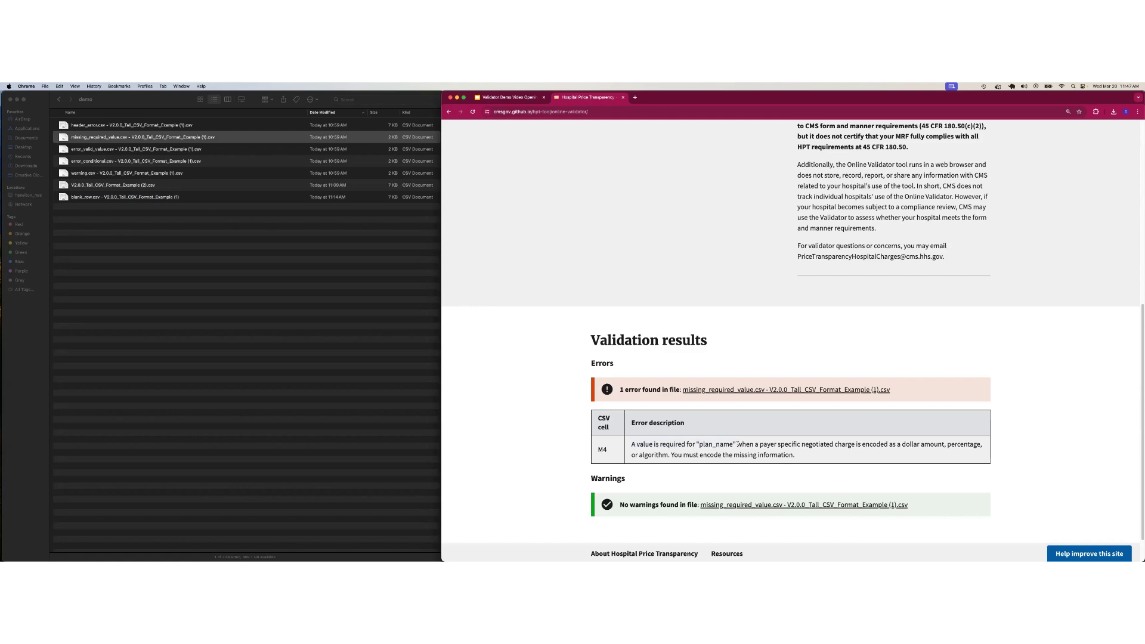
drag(671, 455, 793, 455)
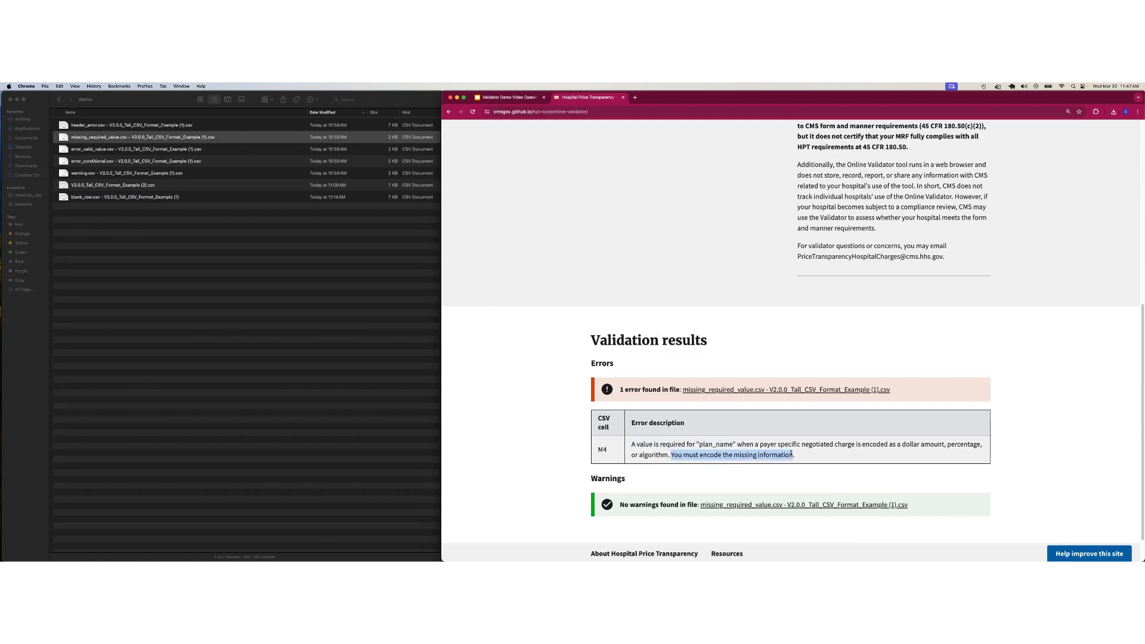
click(617, 452)
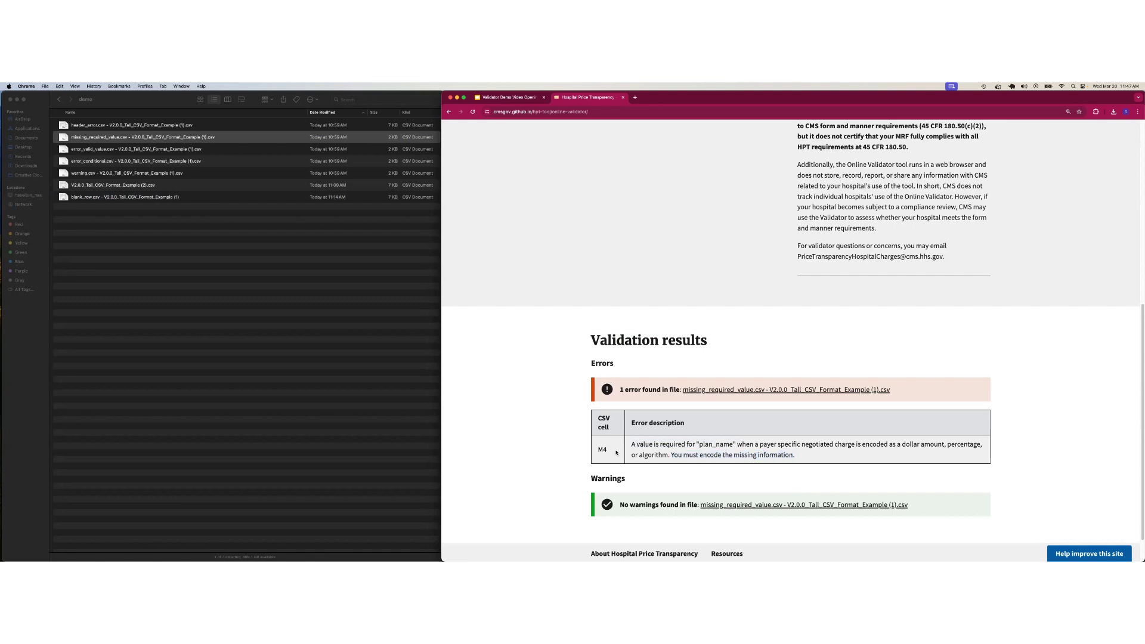
drag(621, 450, 599, 449)
click(599, 450)
drag(598, 450, 604, 450)
click(605, 450)
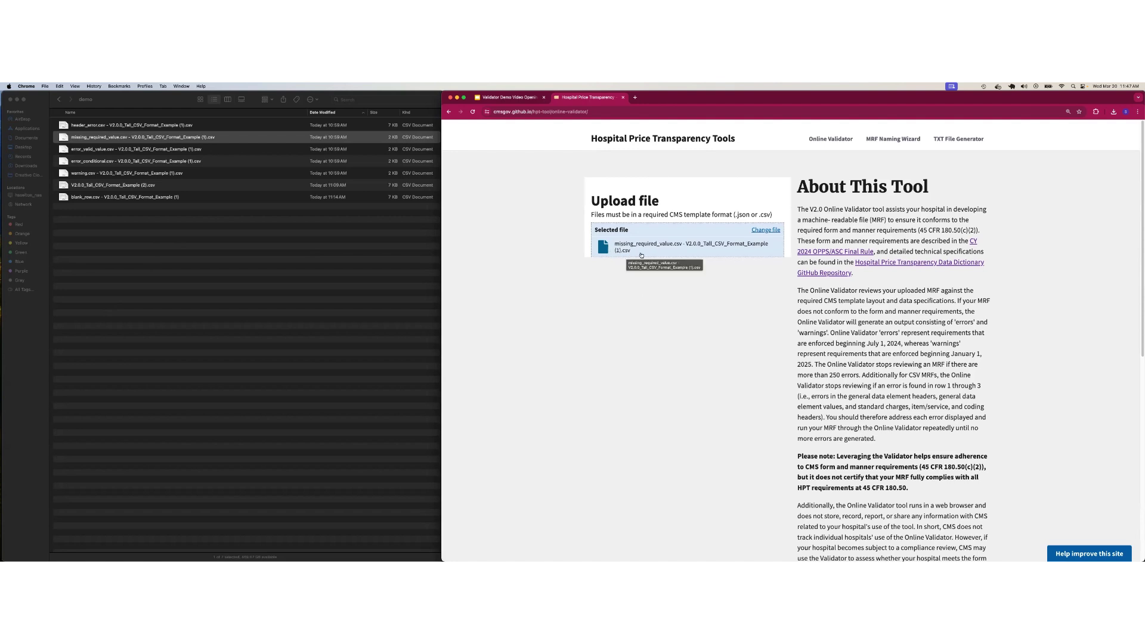
click(102, 156)
click(102, 151)
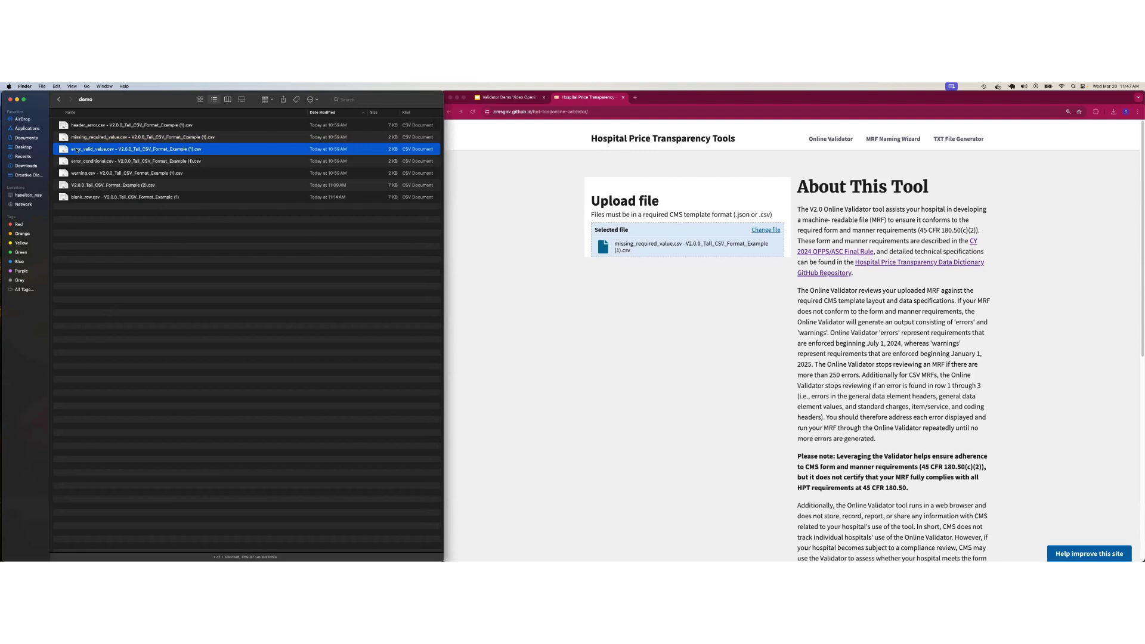
drag(76, 150, 641, 246)
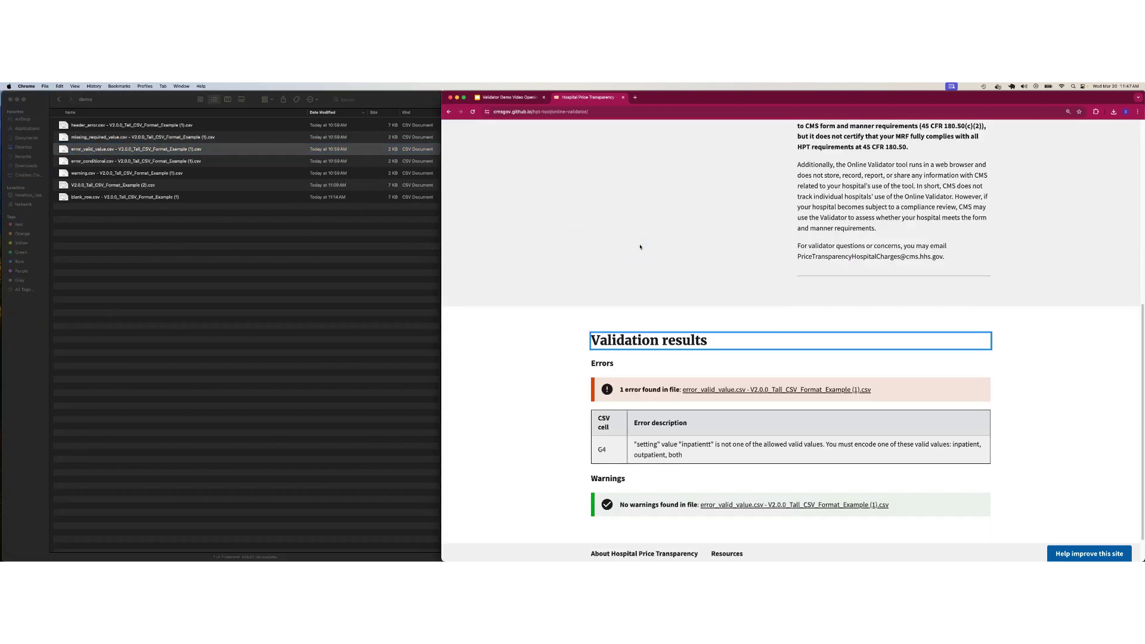
scroll(641, 298, down, 2)
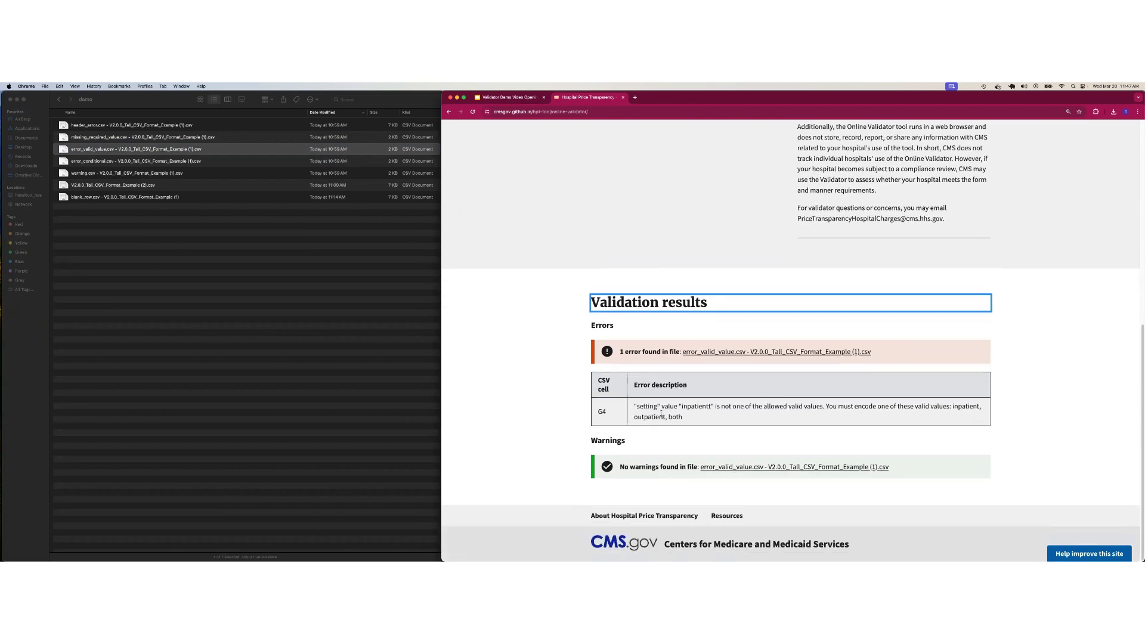
click(636, 406)
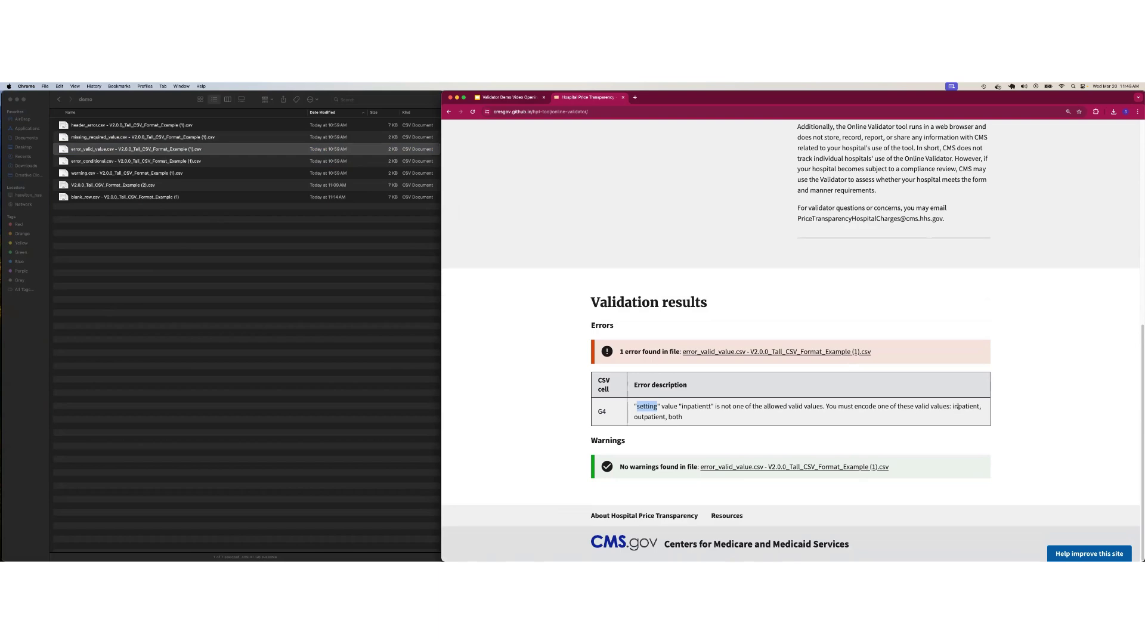
drag(952, 406, 951, 415)
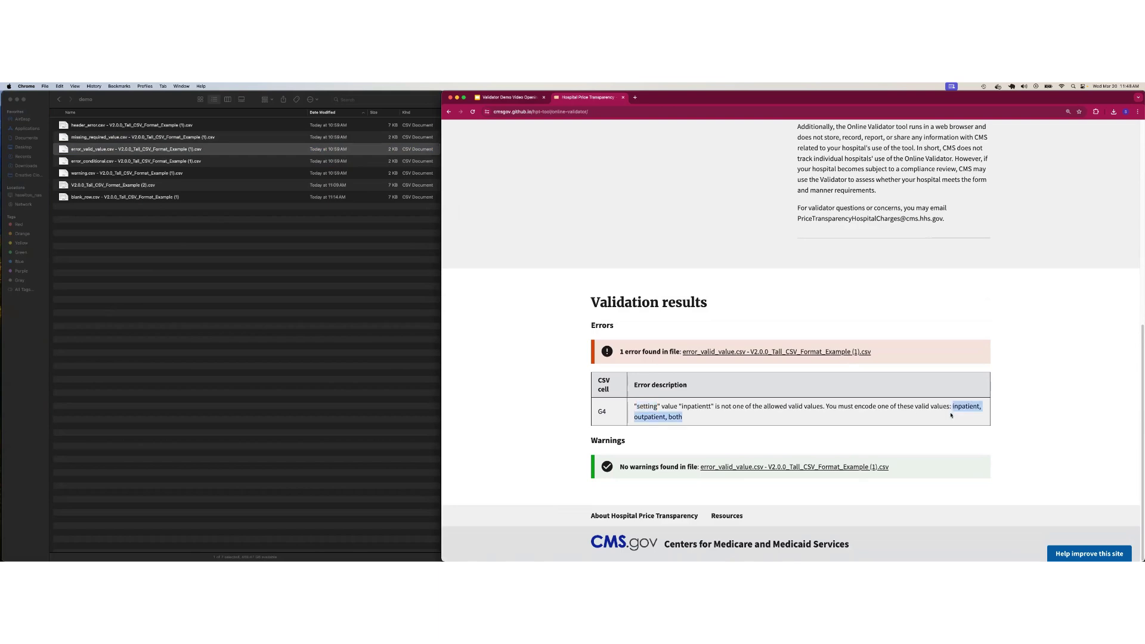
double_click(952, 406)
drag(682, 406, 710, 407)
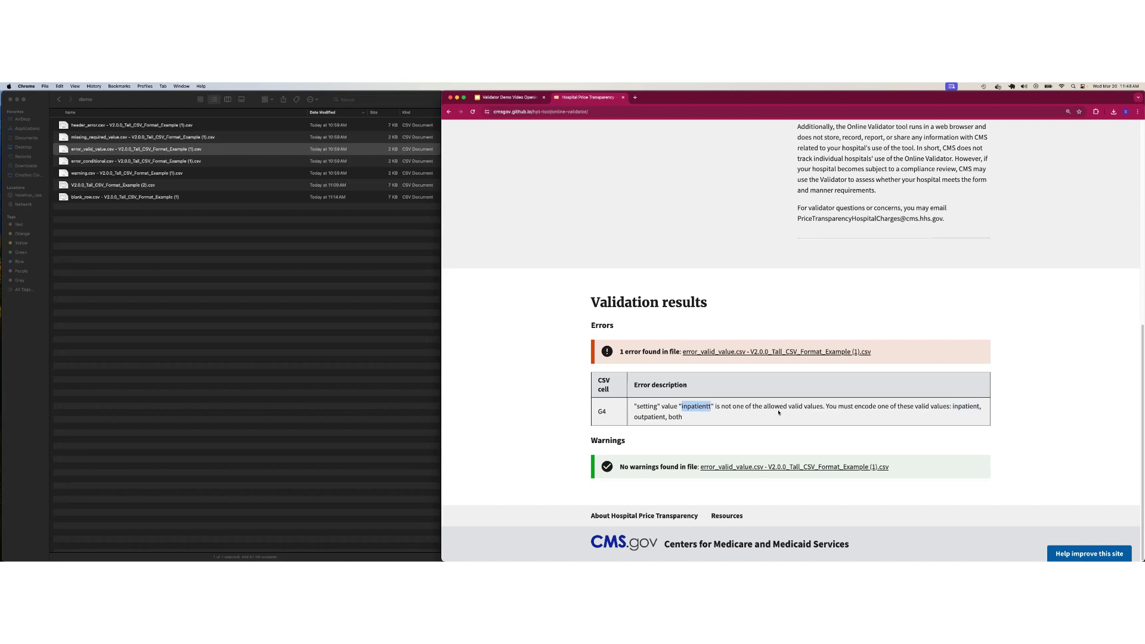
drag(624, 415, 599, 412)
- Drag error_conditional.csv from the sample folder into the upload drop zone
scroll(606, 353, up, 15)
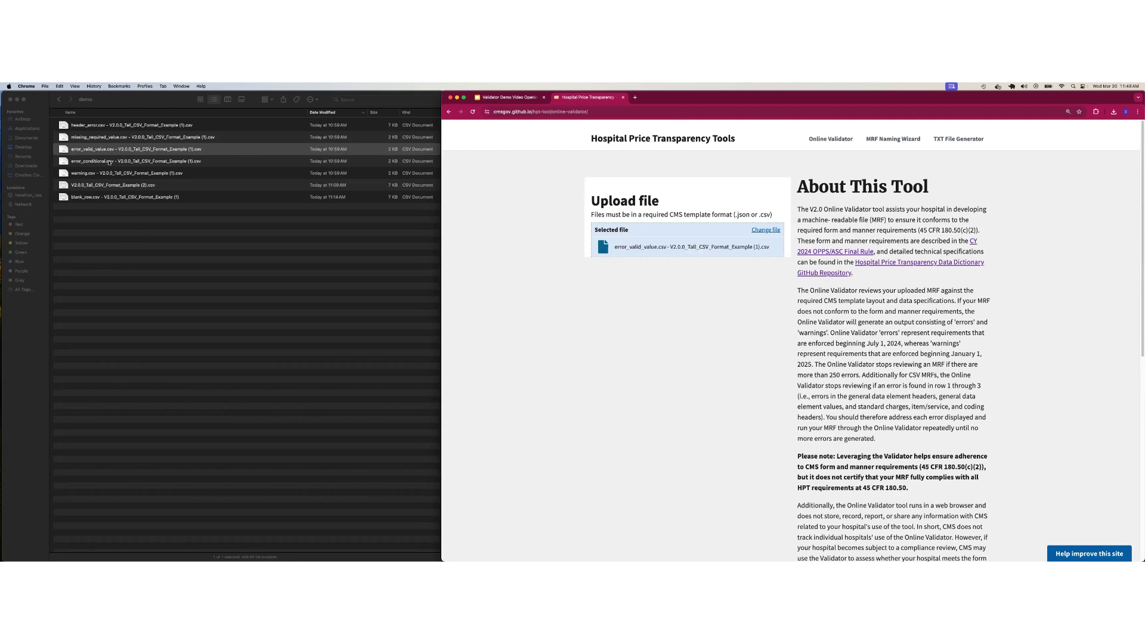
click(100, 161)
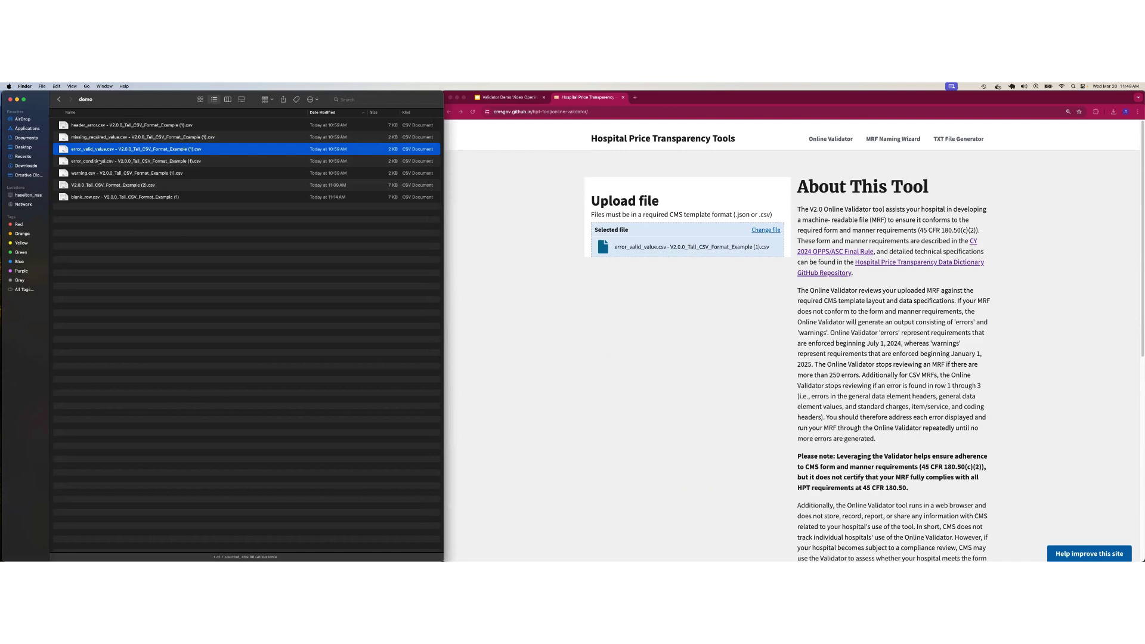
click(99, 161)
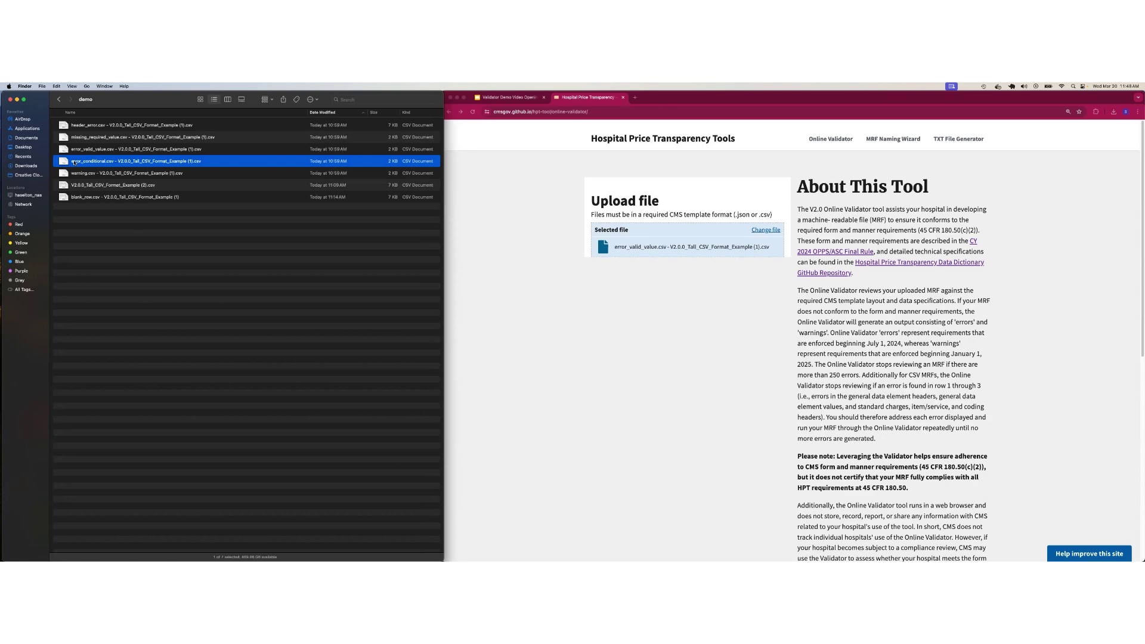
drag(74, 163, 637, 250)
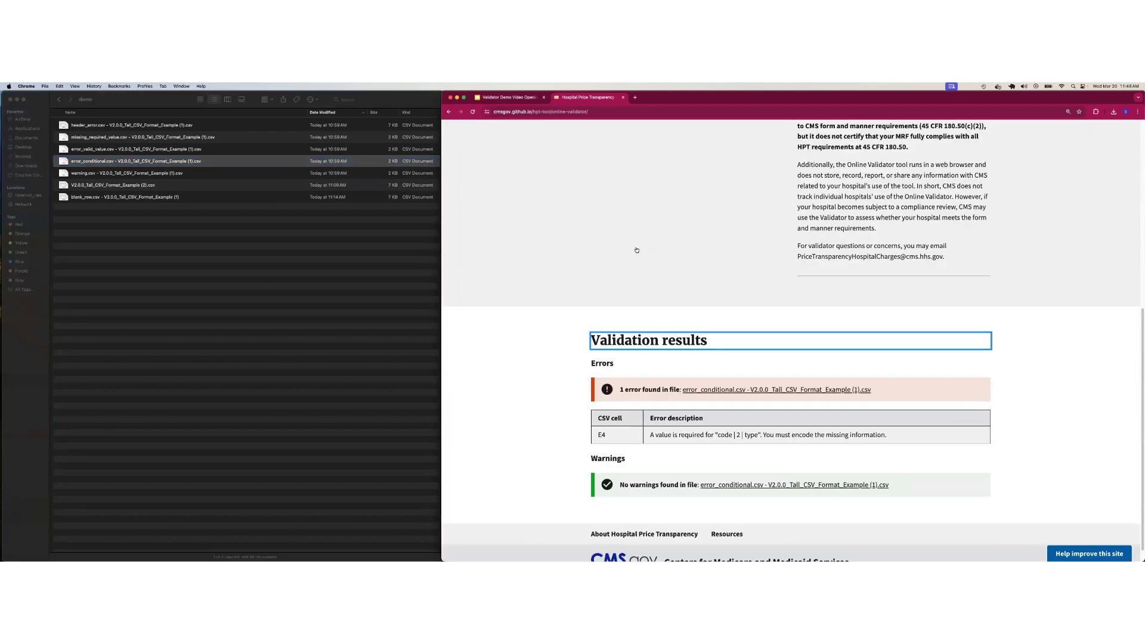
- Highlight the E4 error's required 'code | 2 | type' field and cell reference
scroll(656, 328, down, 1)
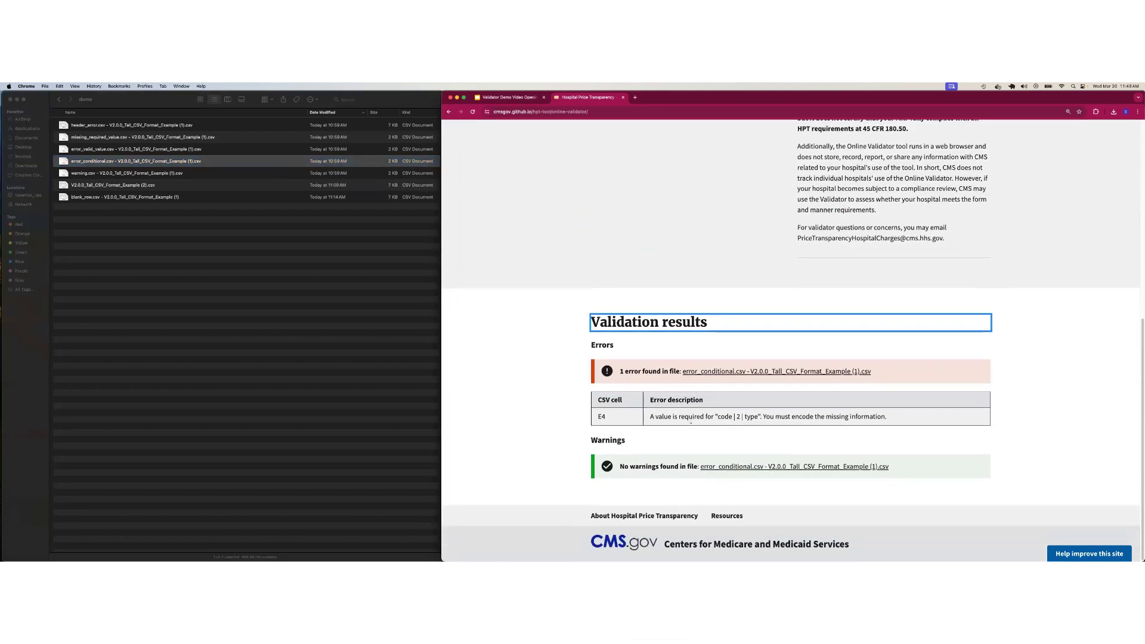
drag(645, 419, 724, 417)
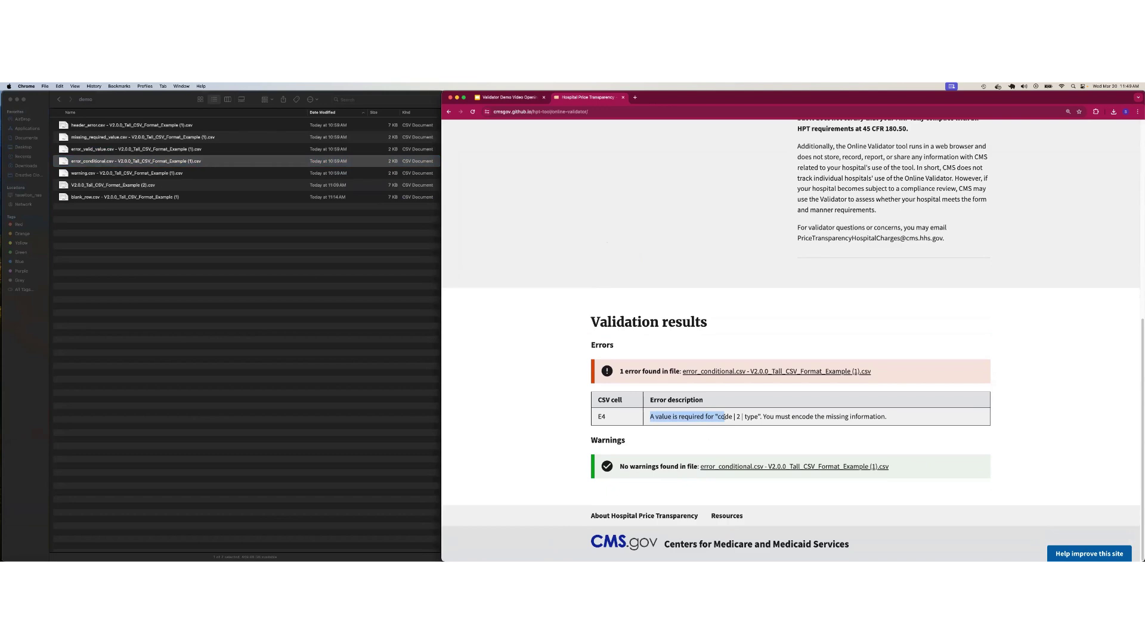
click(728, 418)
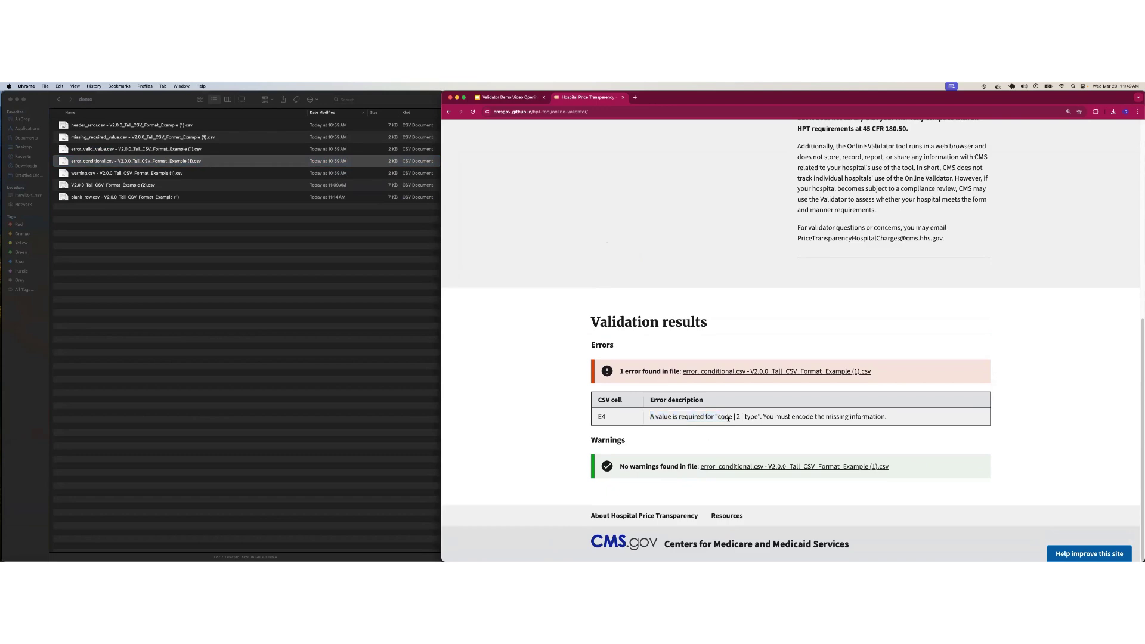
drag(718, 418, 874, 418)
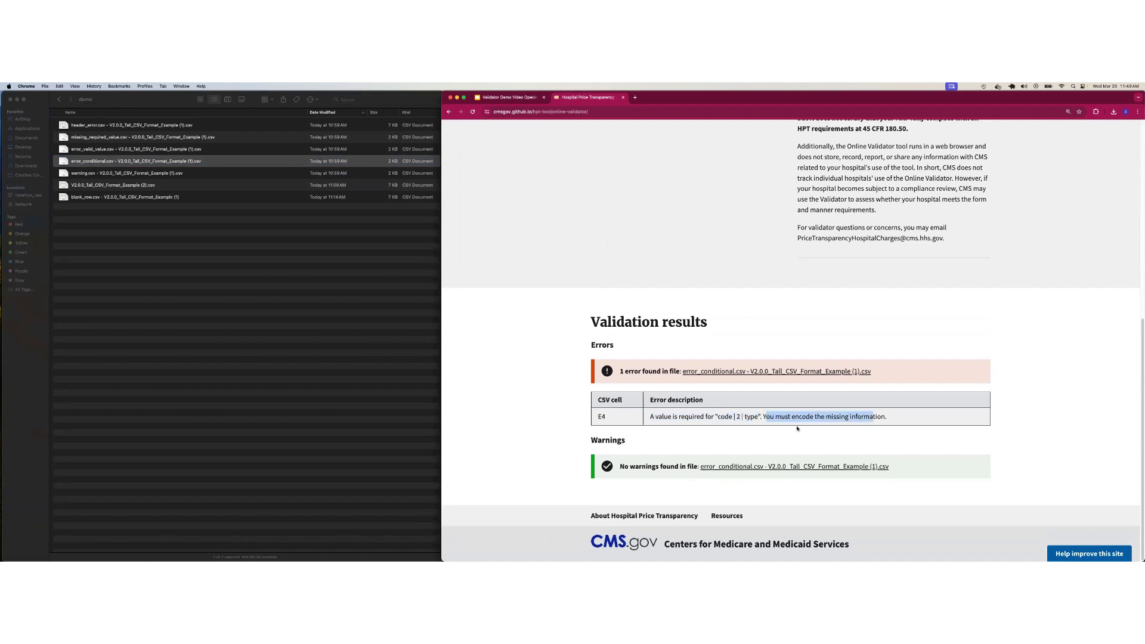
double_click(599, 417)
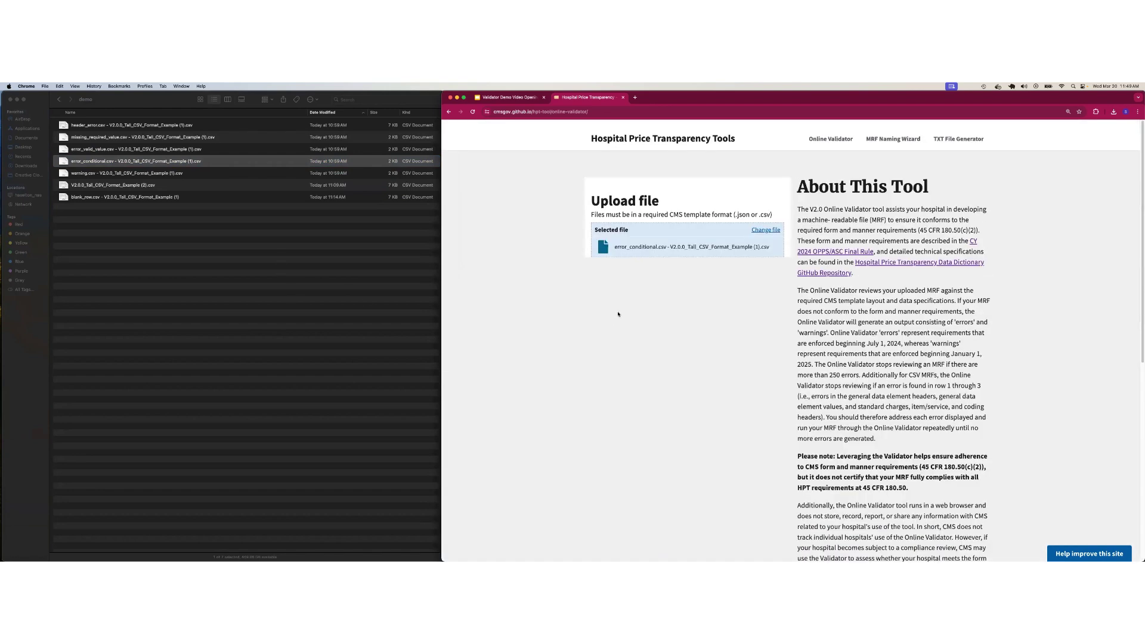
- Upload warning.csv and highlight drug_type_of_measurement in the U3 warning
click(210, 249)
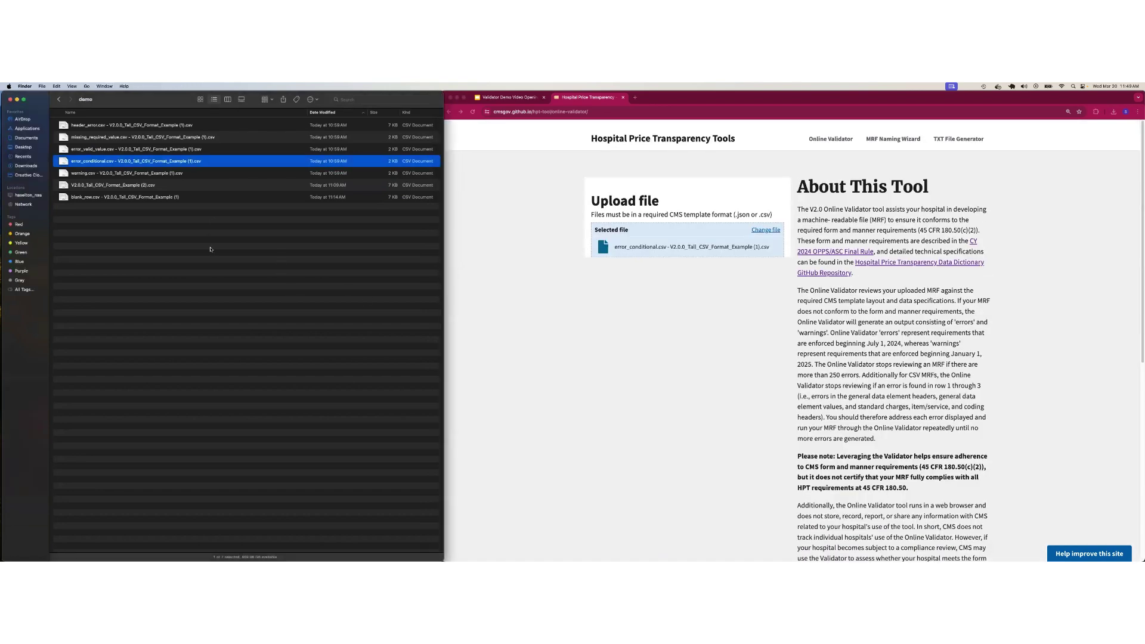
click(142, 173)
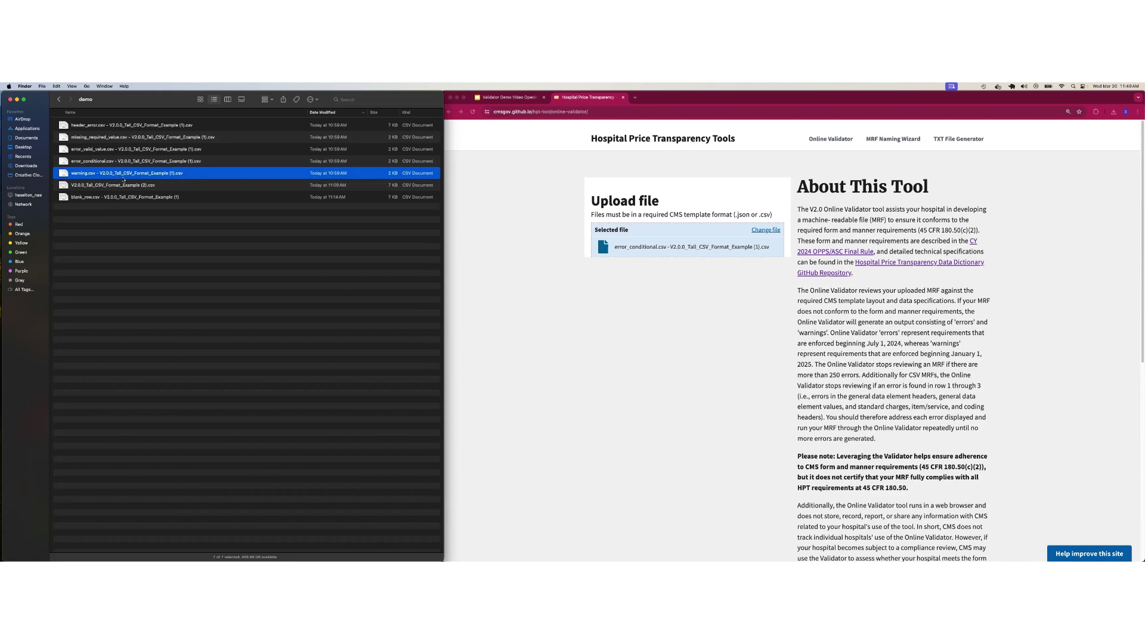
click(112, 218)
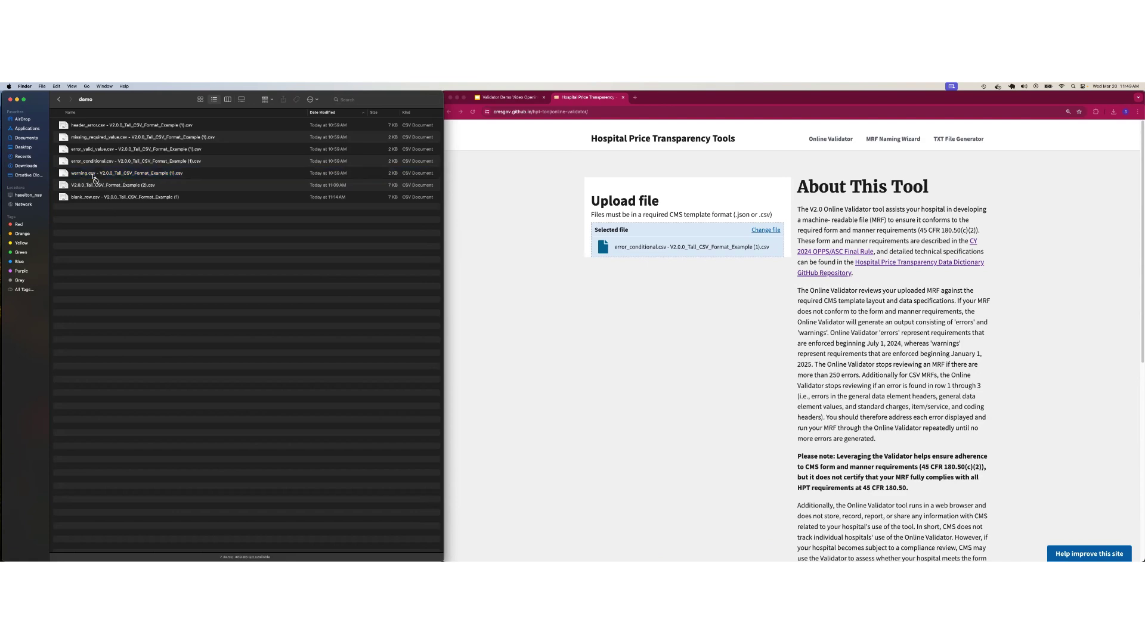
drag(96, 174, 640, 247)
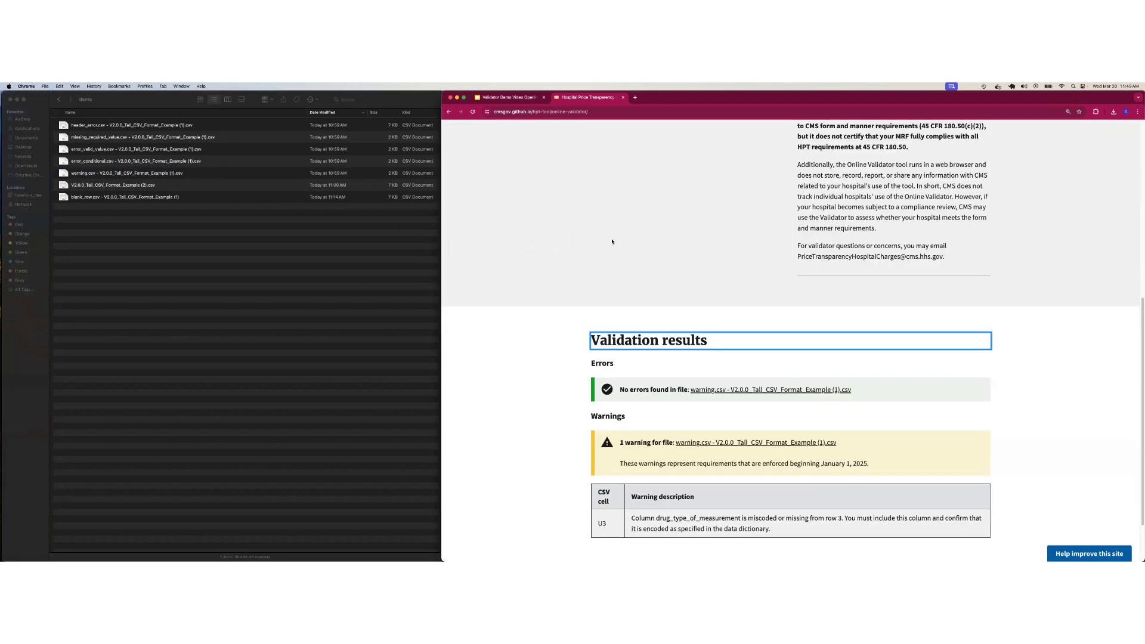
scroll(625, 315, down, 2)
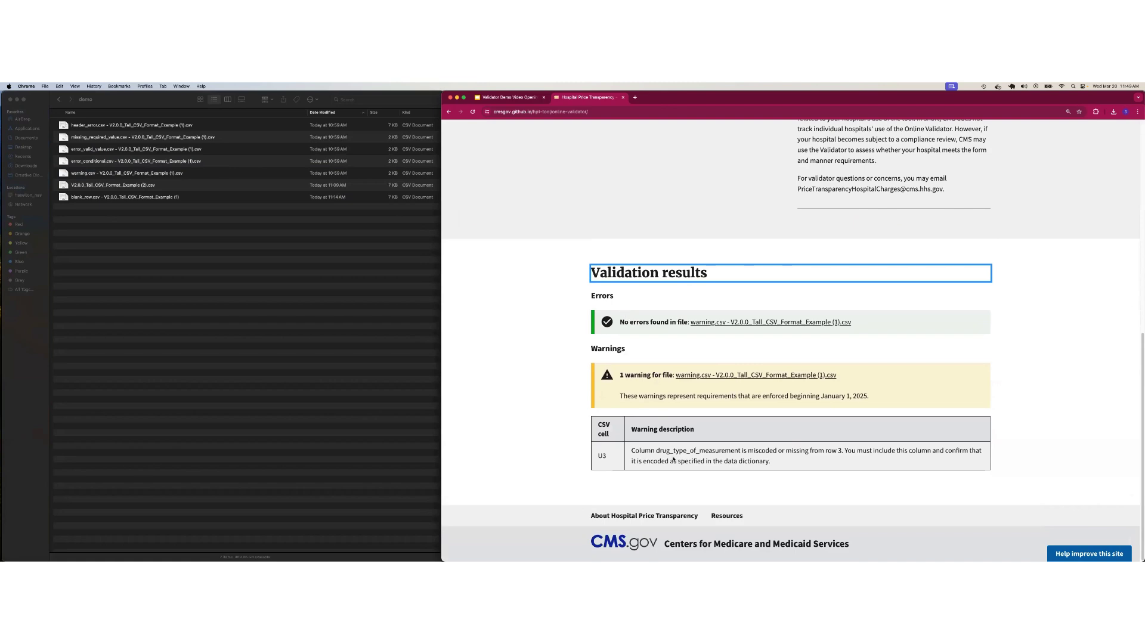
drag(657, 452, 743, 451)
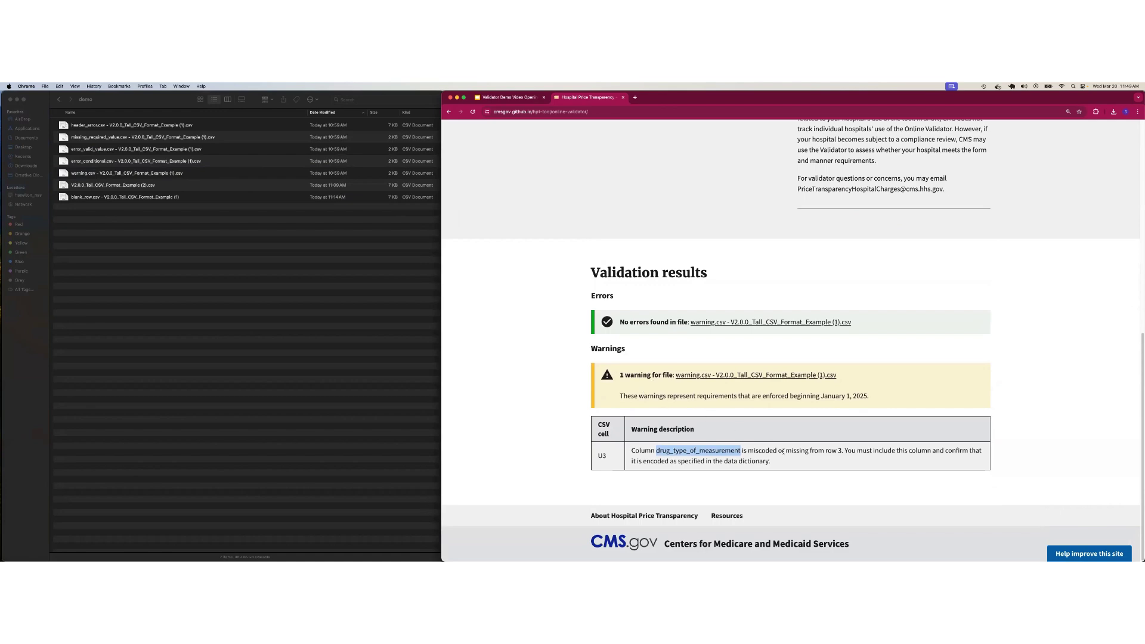
- Upload V2.0.0_Tall_CSV_Format_Example (2).csv from the sample folder for validation
scroll(684, 448, up, 15)
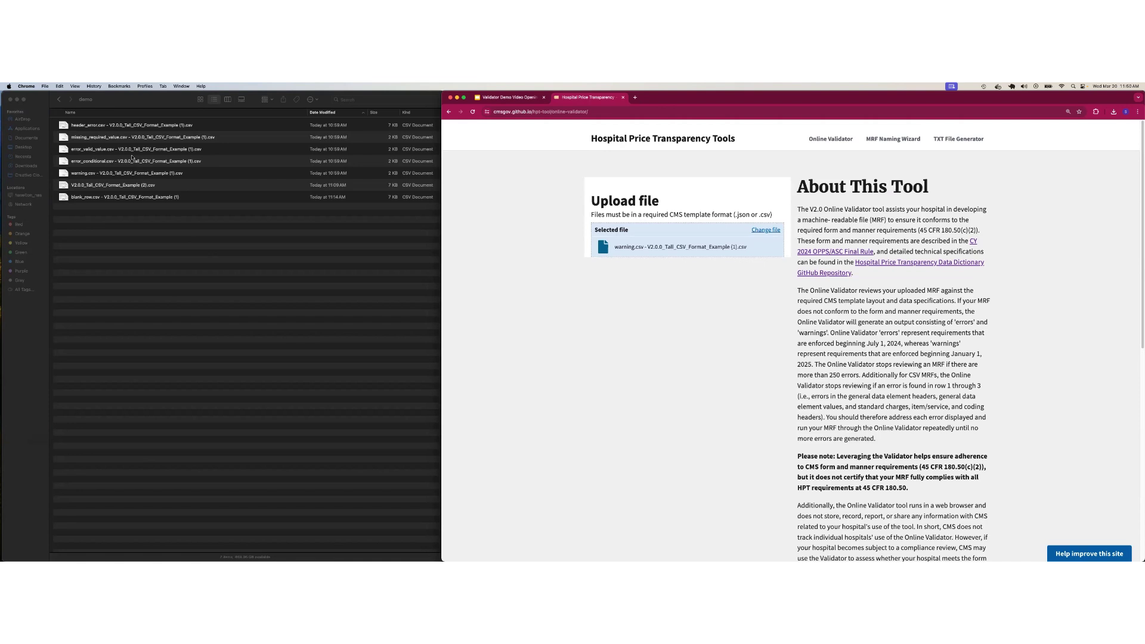
click(127, 183)
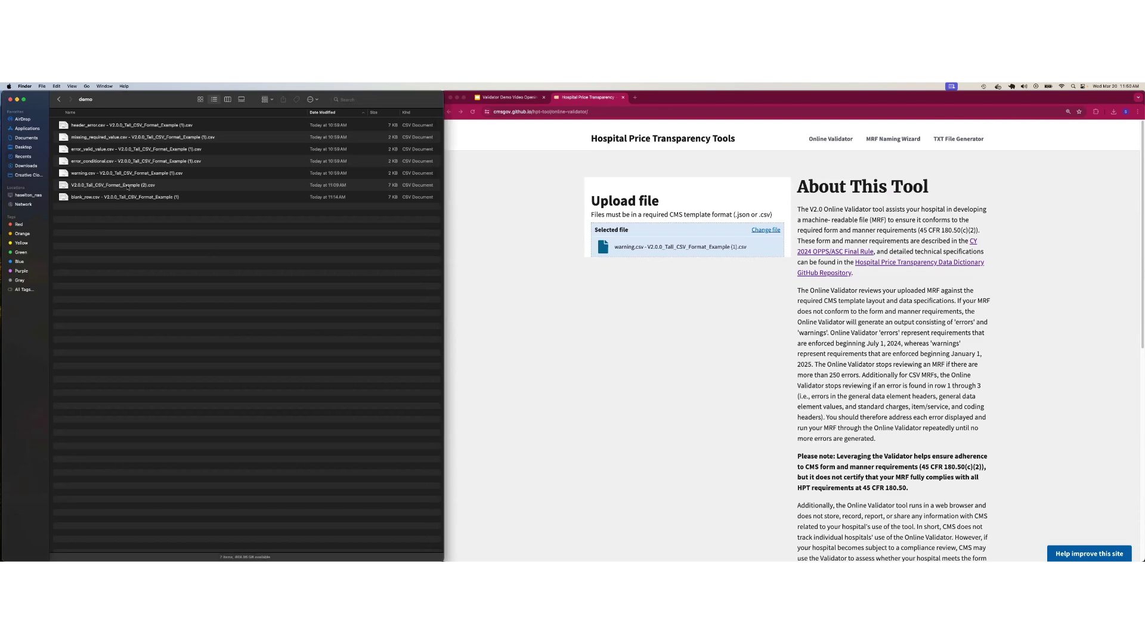
click(125, 187)
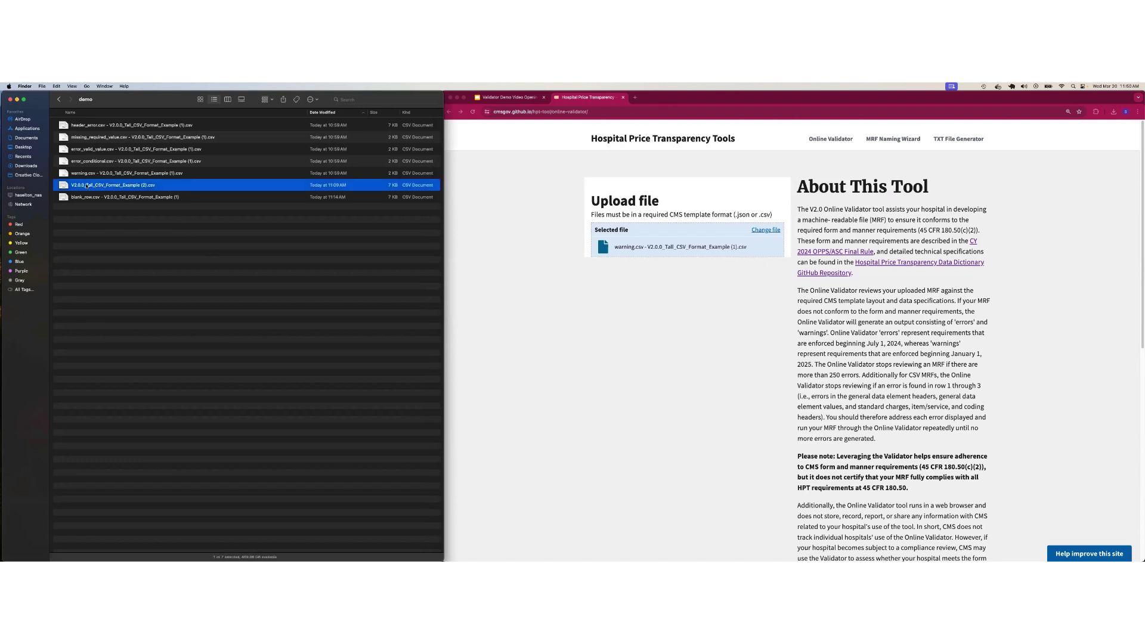
drag(86, 185, 664, 248)
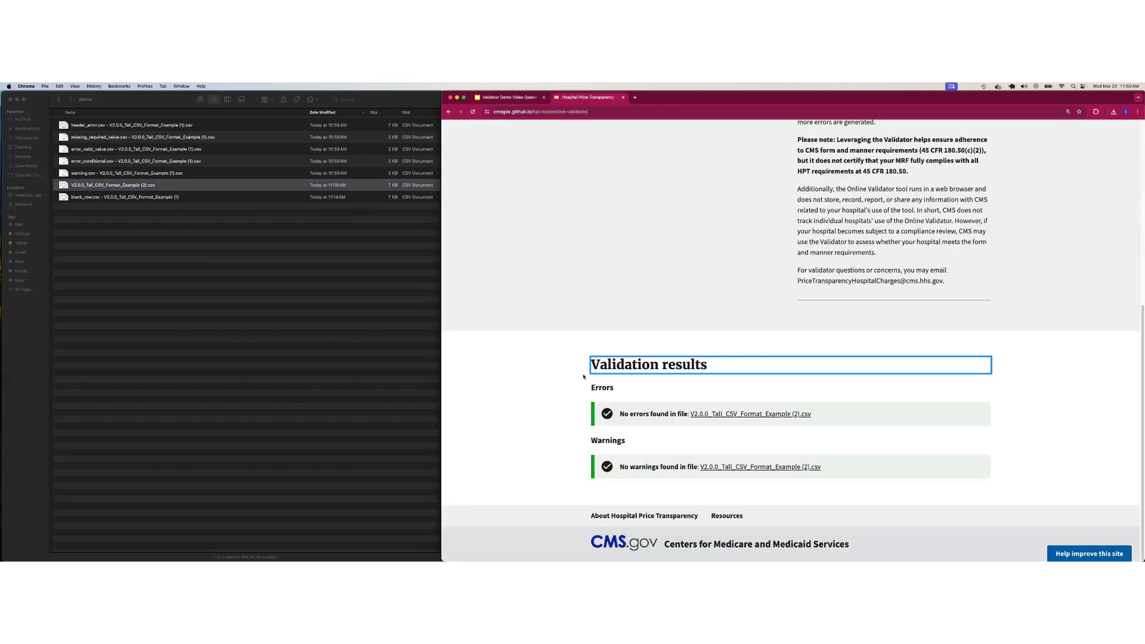